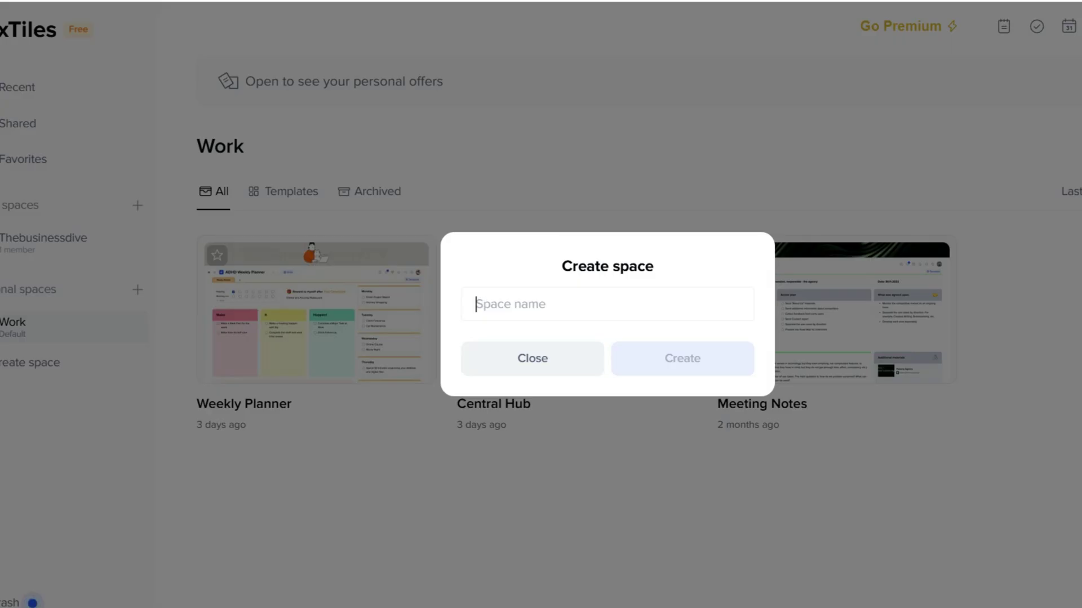
Name the new space 'Goals' and confirm its creation
text(Goals)
key(Return)
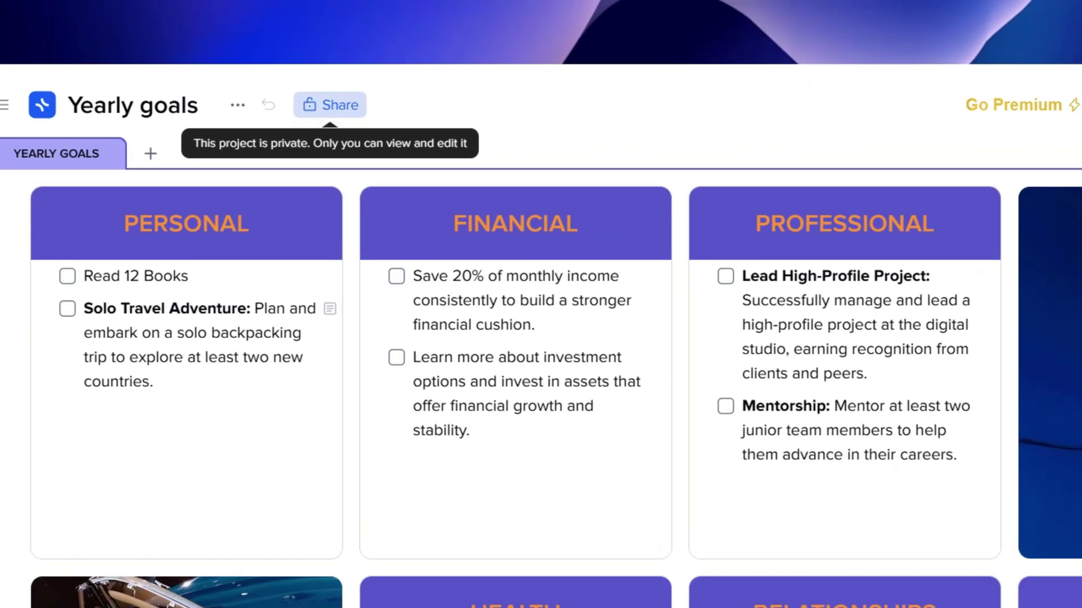
Check the sharing options and Habit Tracker page, then start adding a new page
click(231, 87)
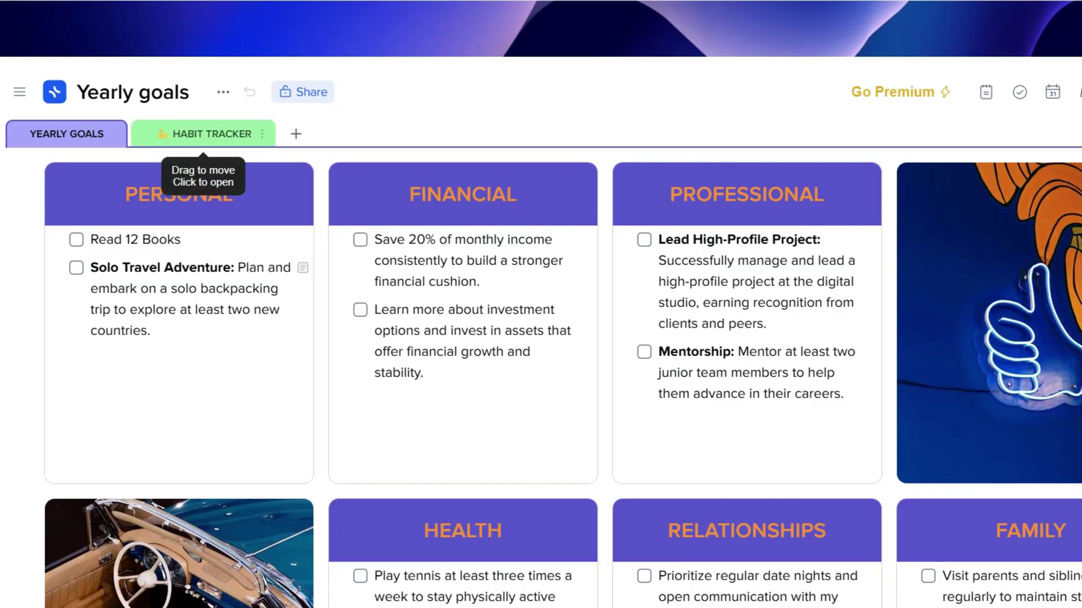
click(202, 134)
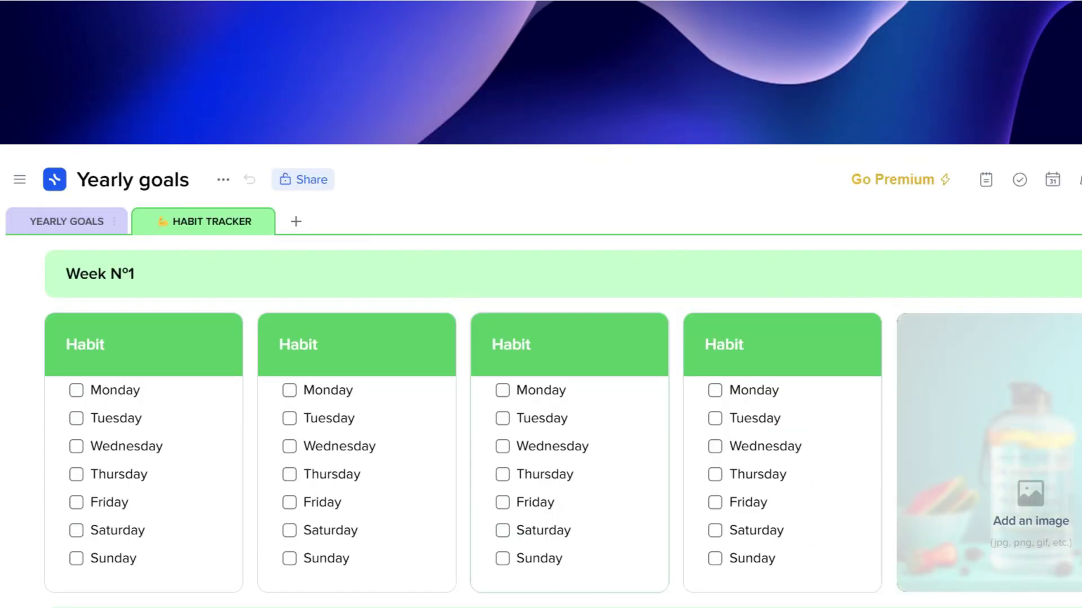
click(295, 221)
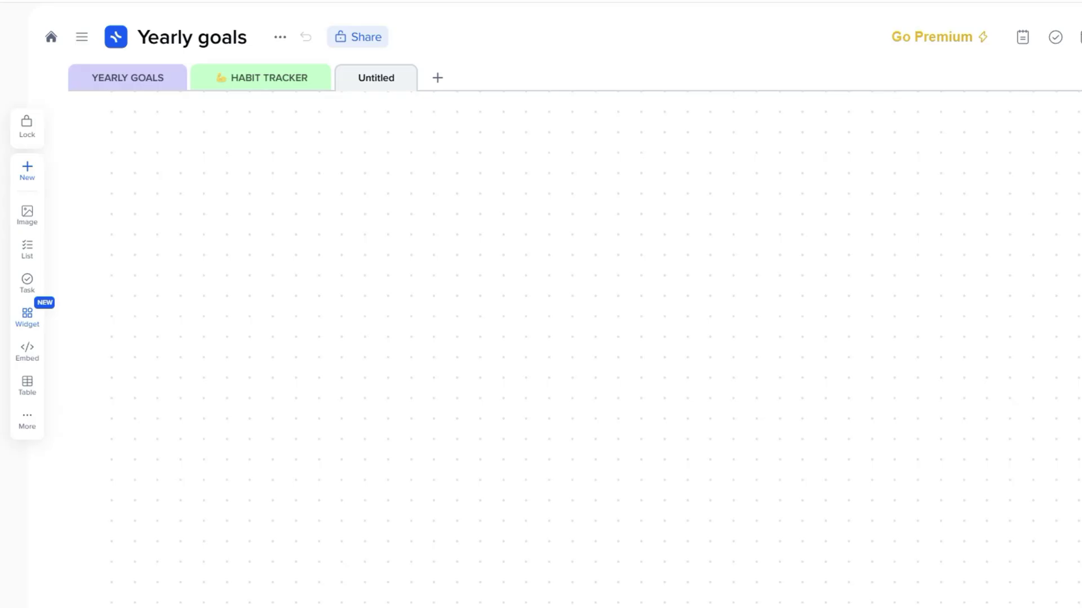
Draw two tiles on the blank page, making the left one an enlarged simple note
drag(299, 176, 437, 381)
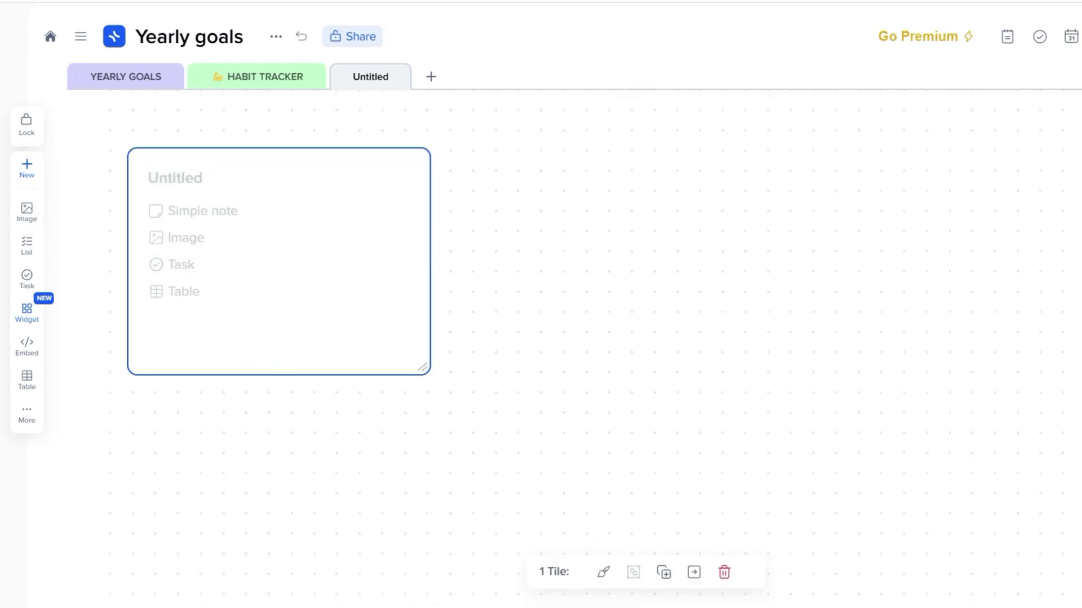
drag(582, 168, 929, 394)
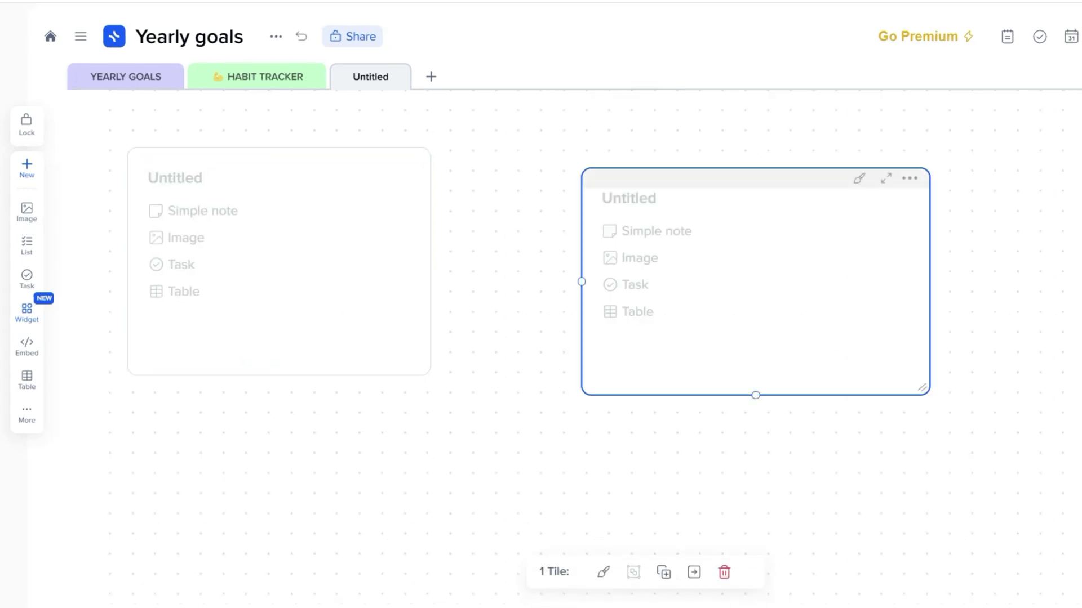
click(202, 210)
drag(429, 367, 542, 451)
Colour the left note pink, make the right tile a simple note, and group both
click(472, 154)
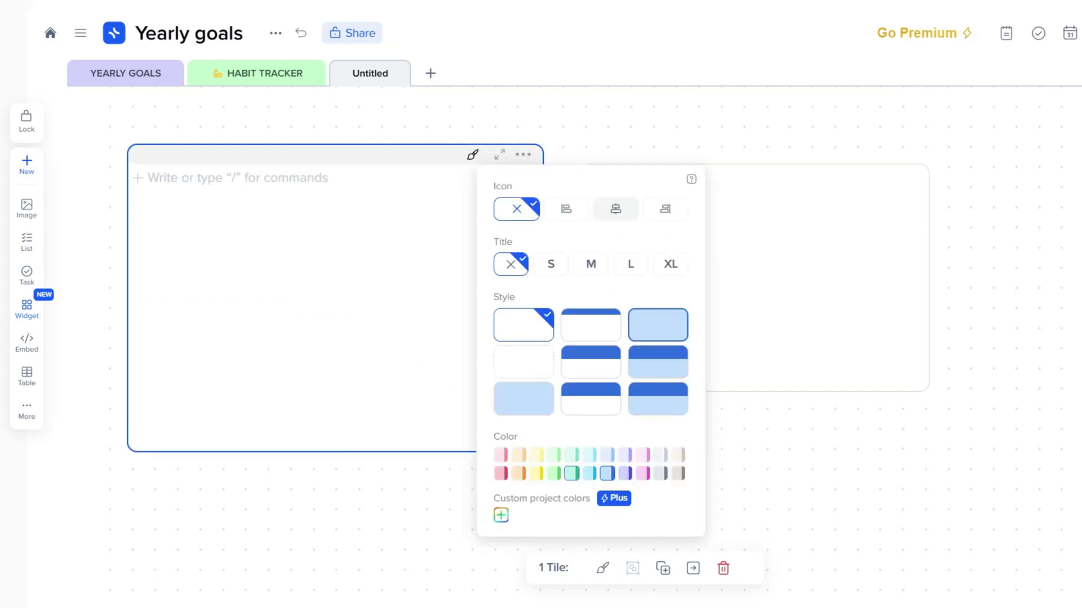
click(500, 473)
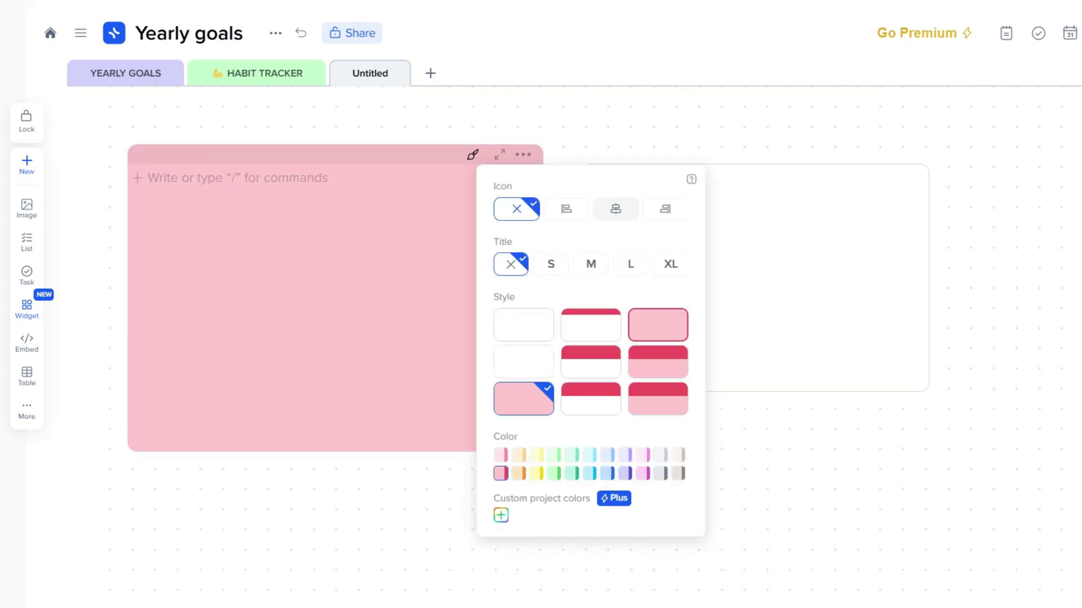
key(Escape)
click(631, 225)
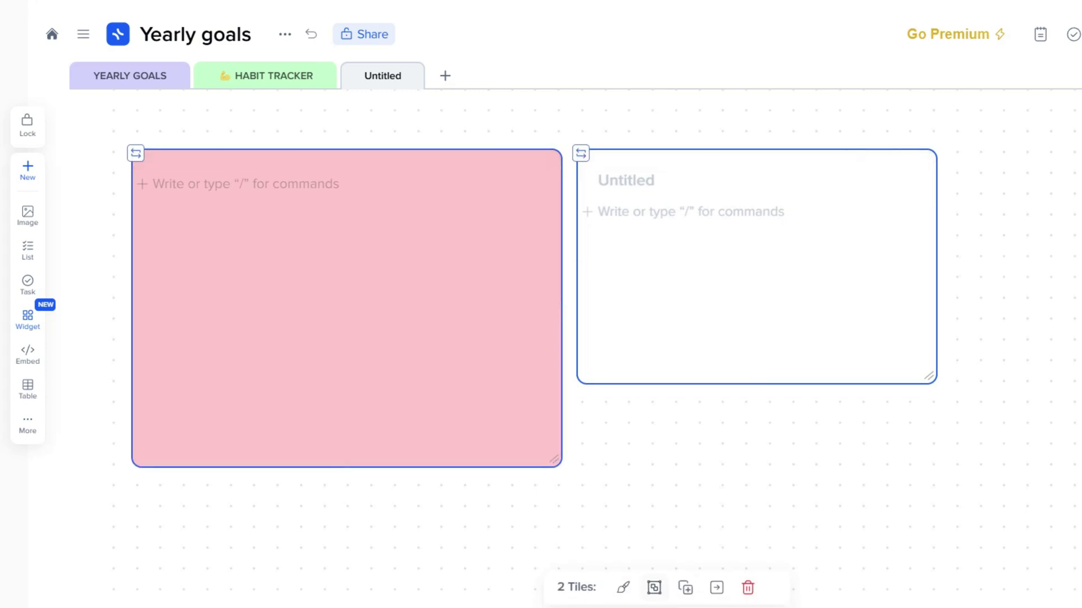
click(654, 587)
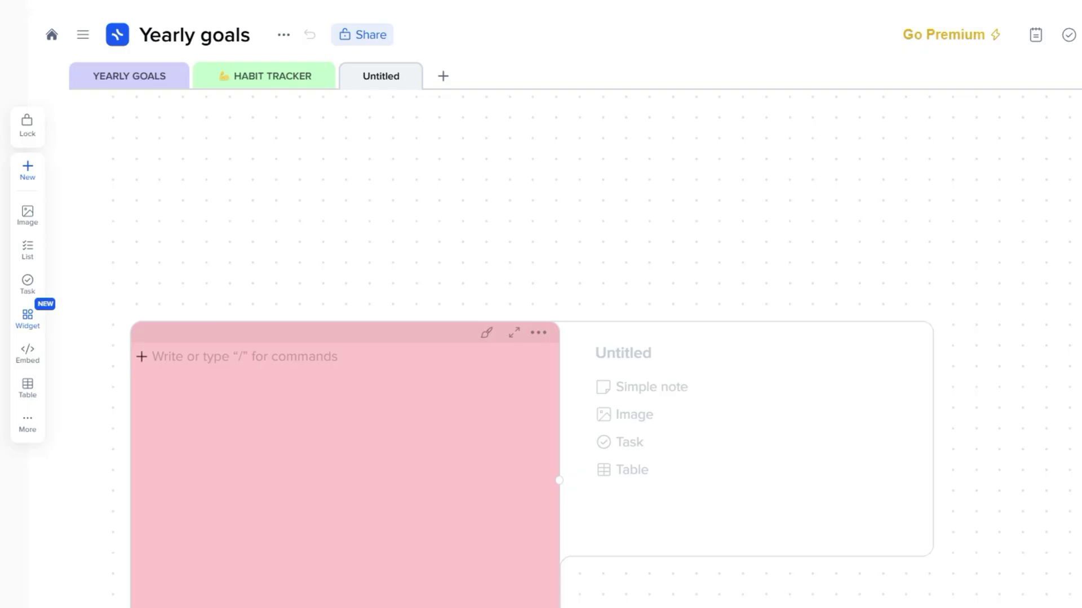
Insert a table block into the pink note tile using the /tab command
key(slash)
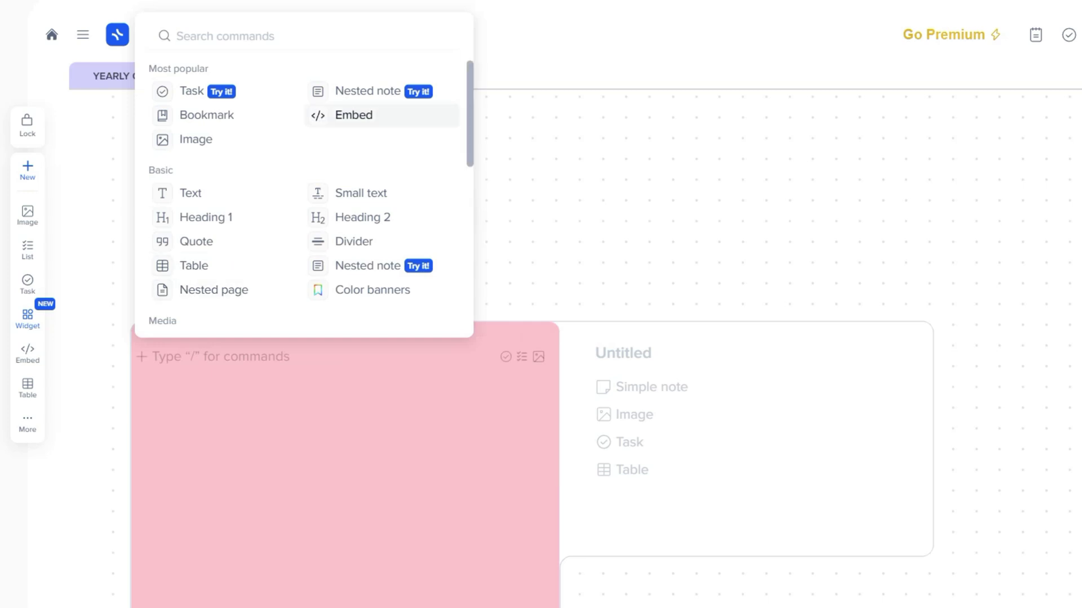
scroll(305, 191, down, 2)
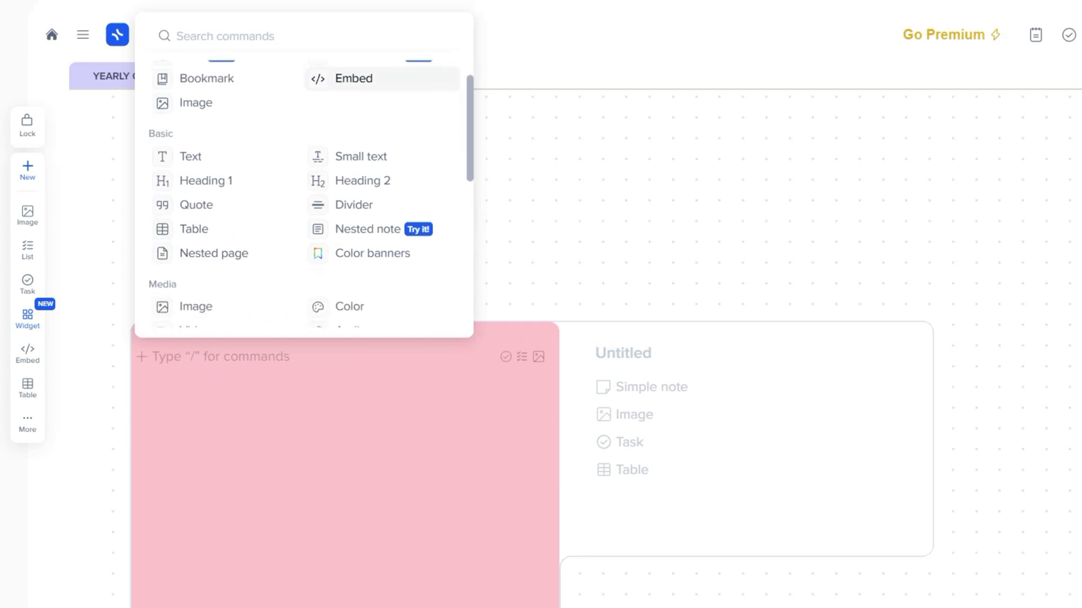
scroll(304, 192, down, 4)
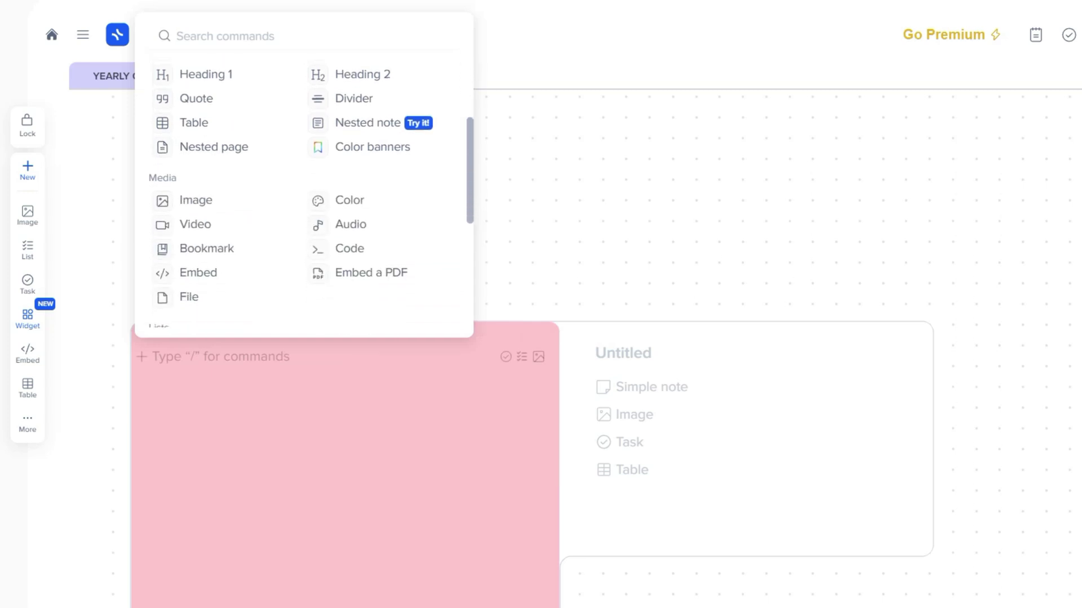
scroll(304, 191, down, 4)
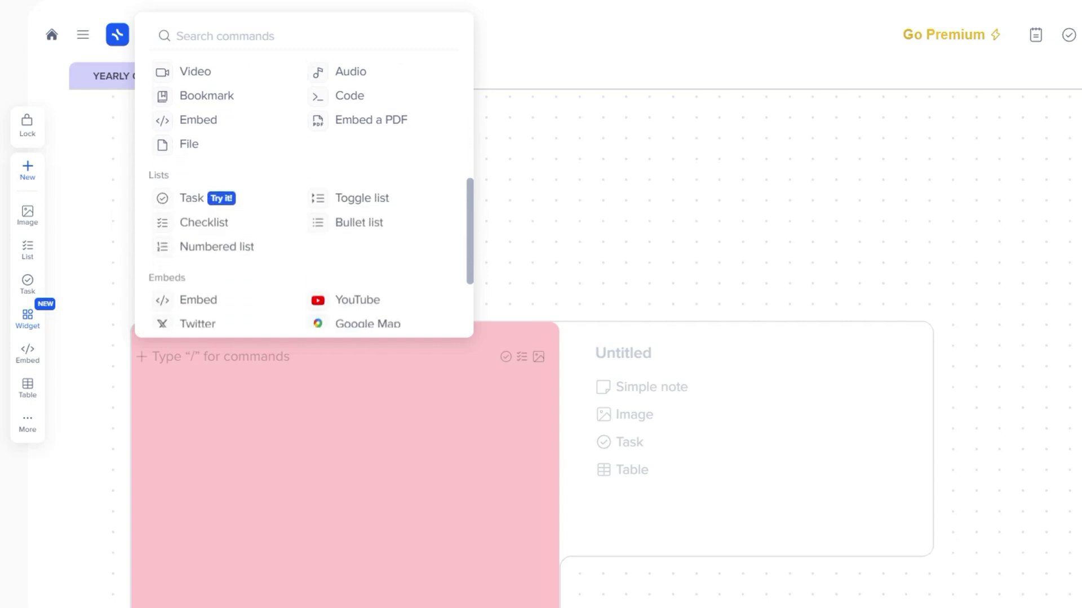
scroll(304, 191, down, 3)
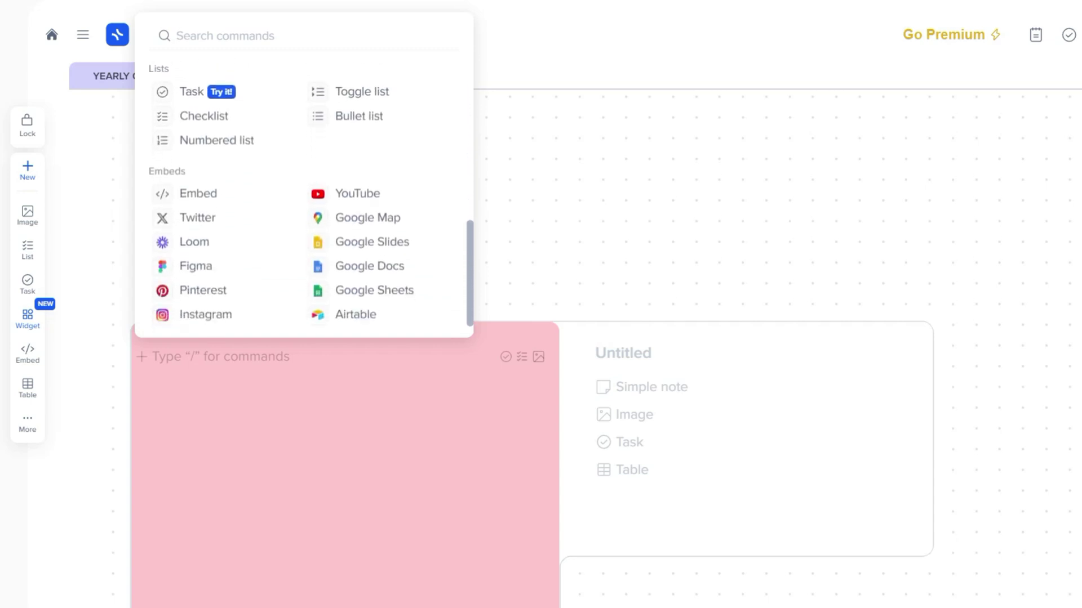
scroll(349, 115, up, 11)
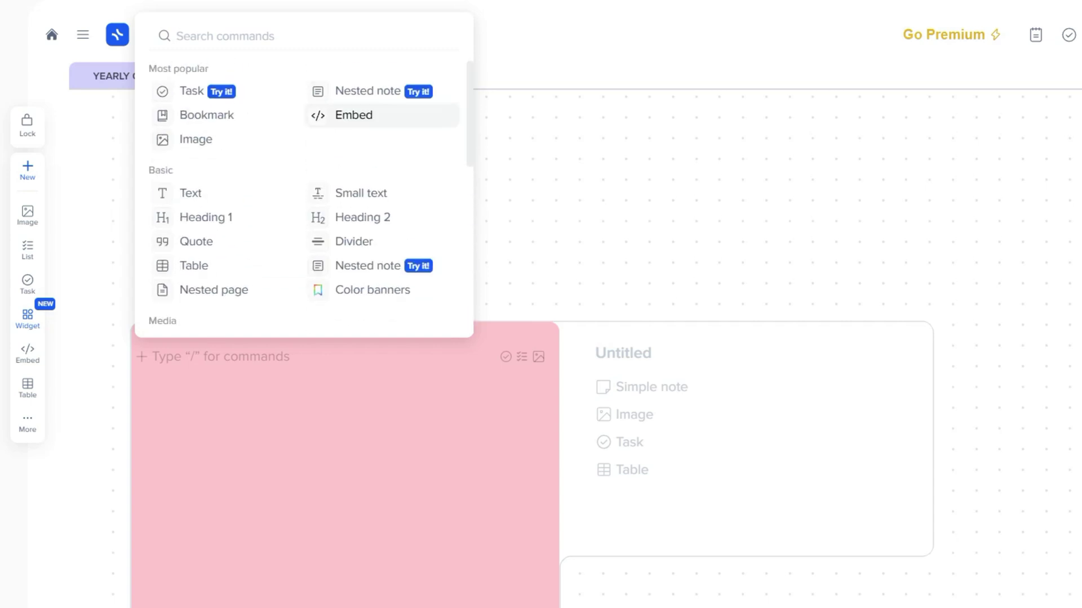
text(table)
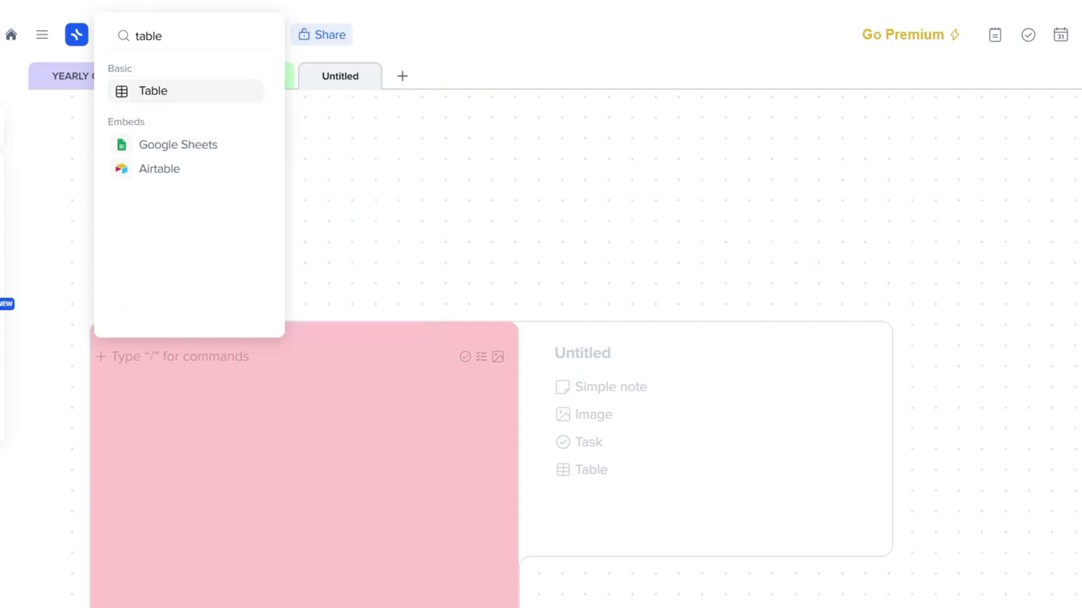
key(Return)
Make the empty neighbouring tile an image tile set to upload from a file
click(593, 414)
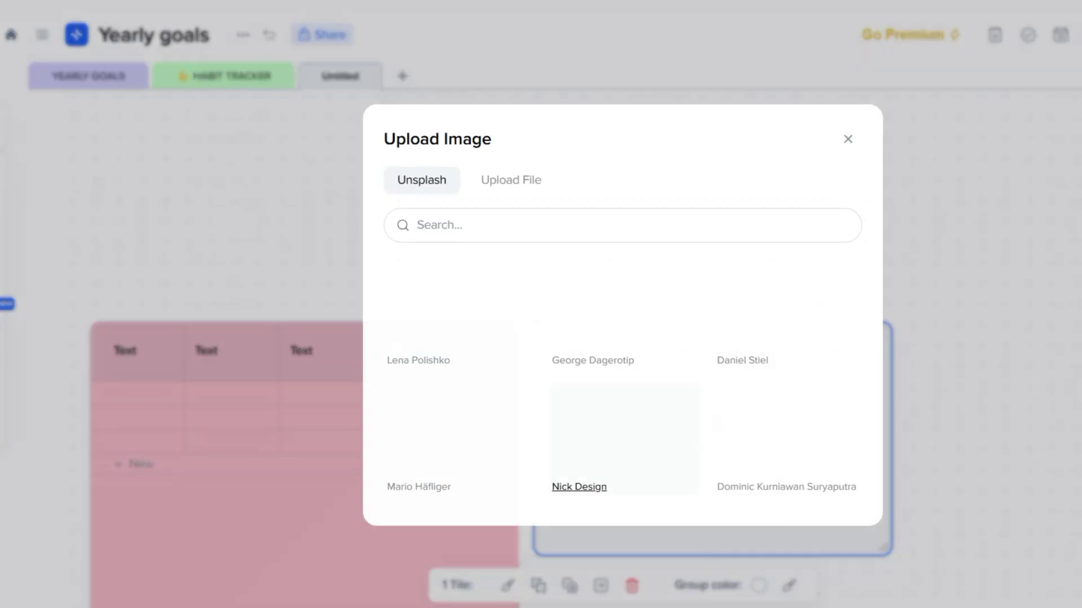
text(project)
scroll(622, 394, down, 5)
click(510, 180)
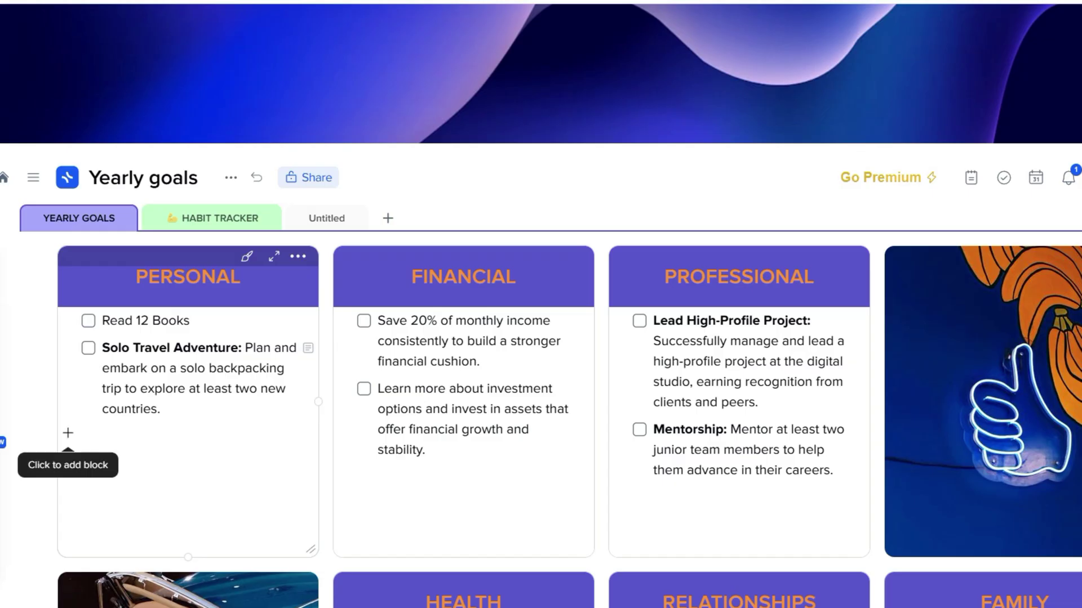
Add a 'More personal goals' nested page to the Personal tile and open it
click(67, 432)
text(nested)
click(121, 169)
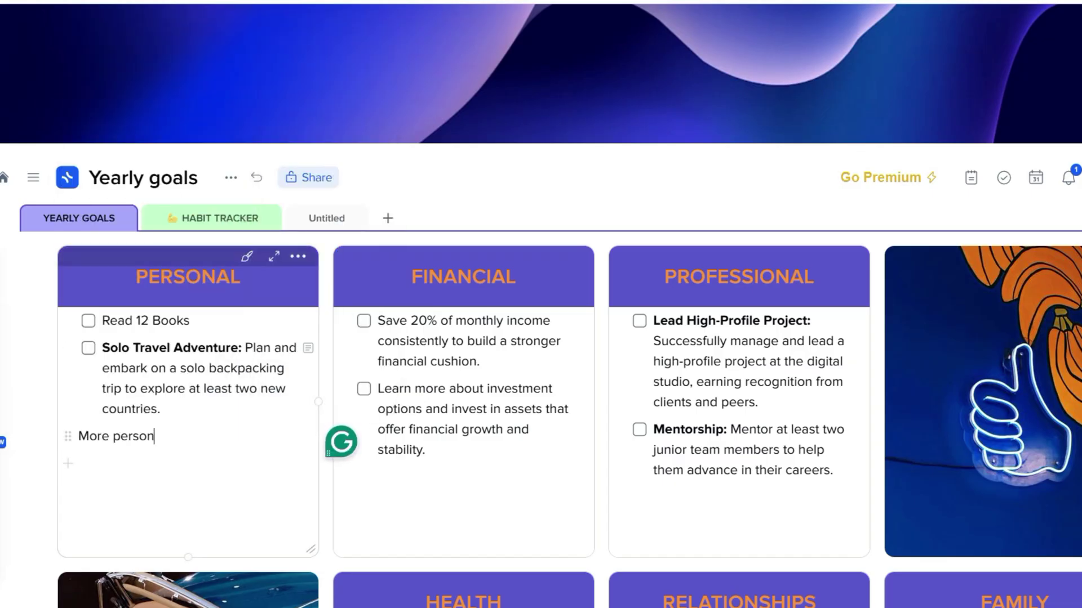
click(284, 436)
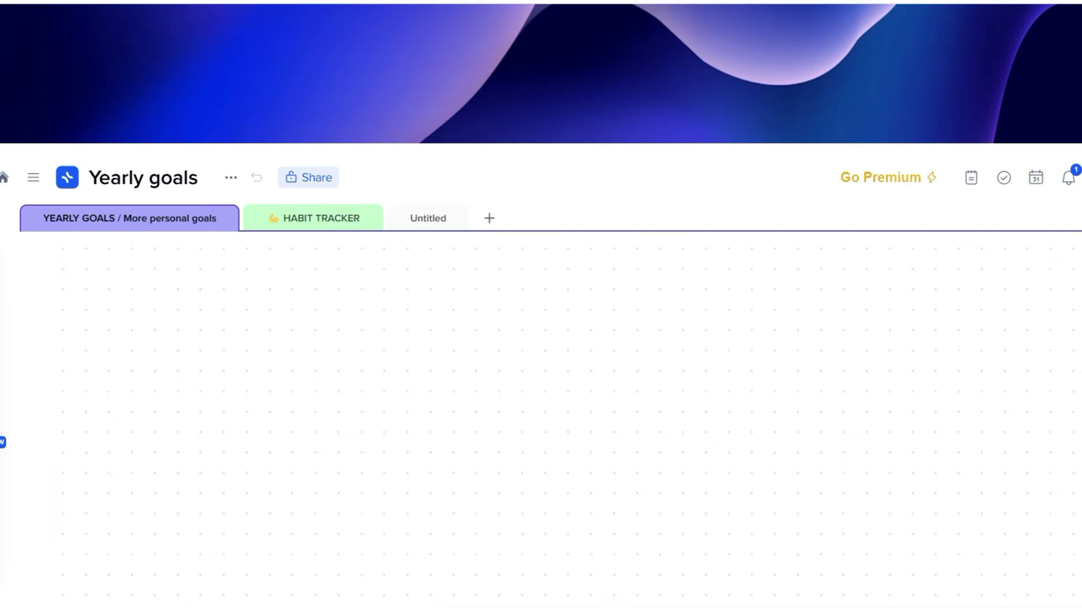
Fill the nested page with a to-do list tile and a 'goals' photo image tile
click(111, 382)
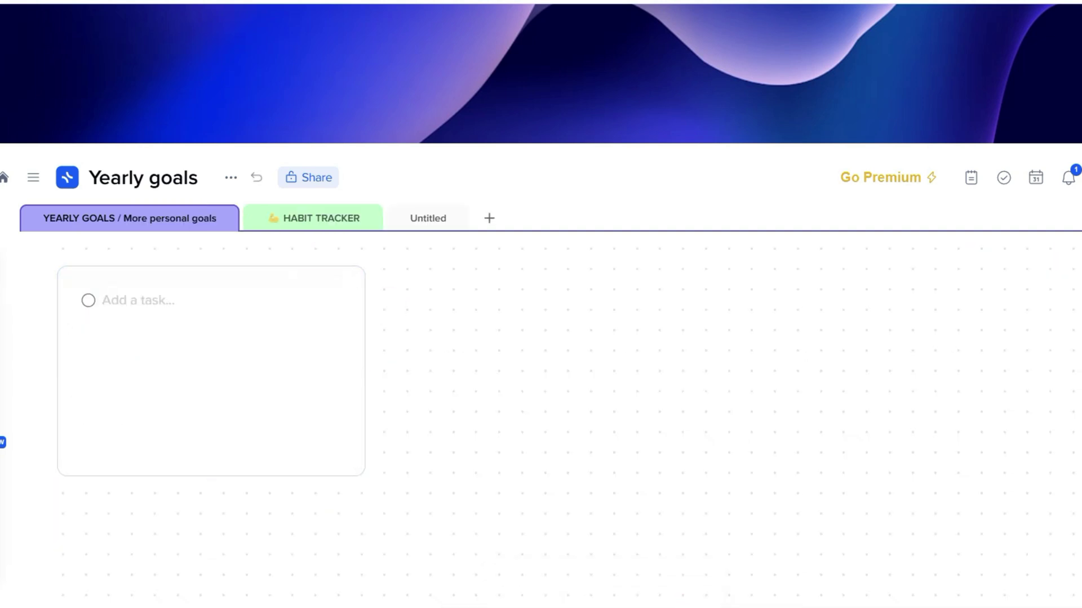
drag(378, 265, 824, 576)
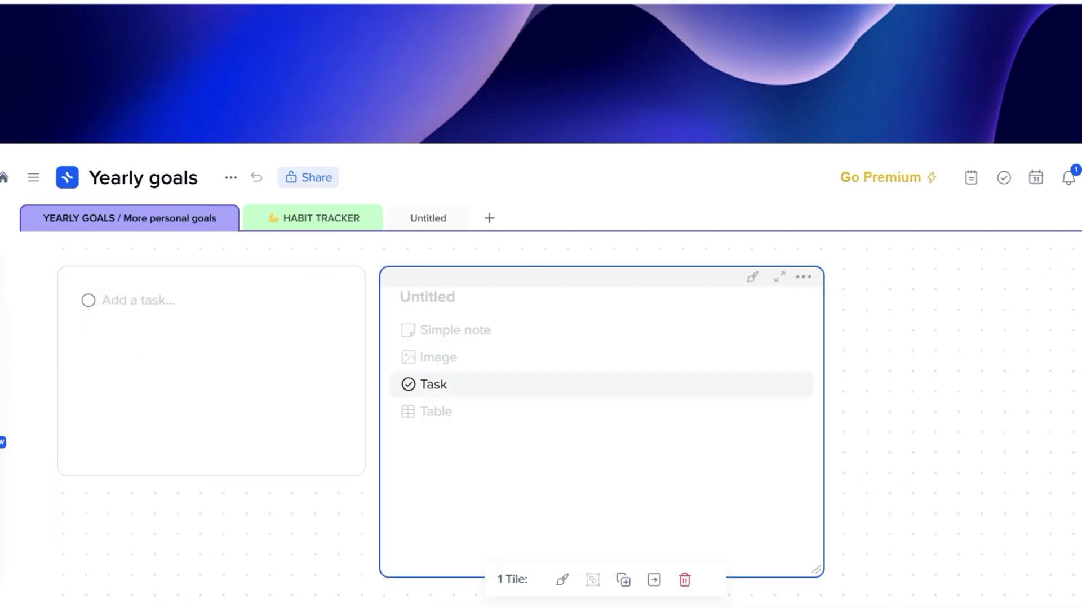
click(445, 357)
text(goals)
click(604, 305)
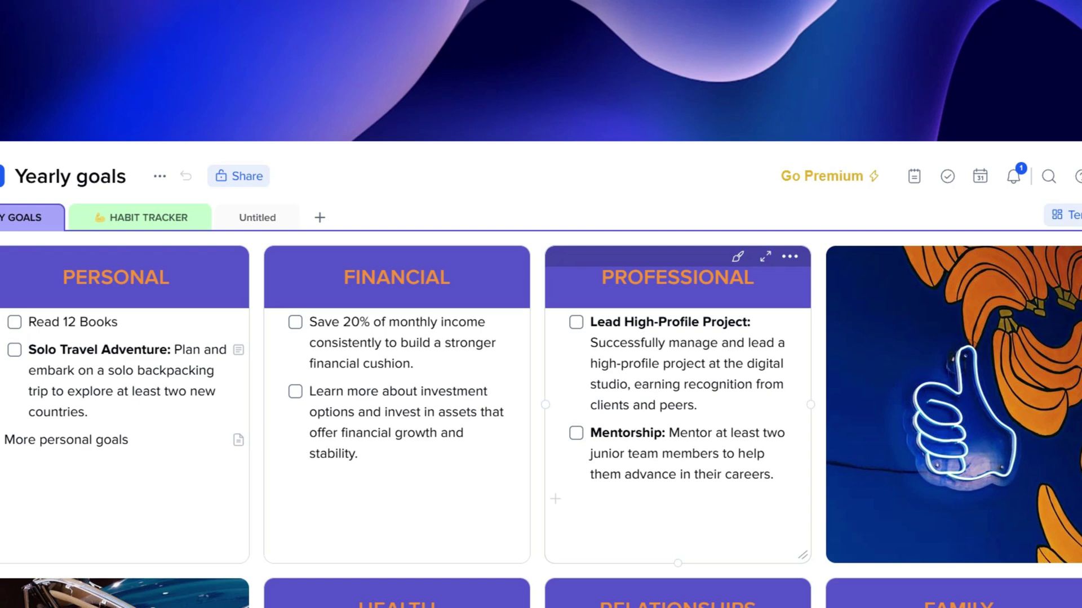
Open the Professional tile in focus mode from its options menu
click(789, 256)
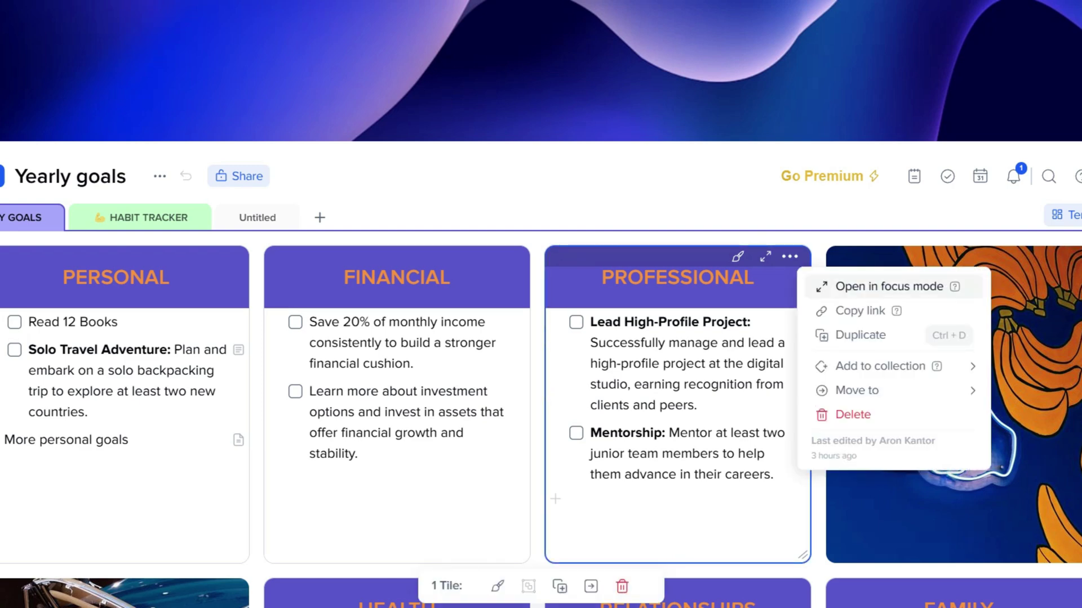
click(889, 287)
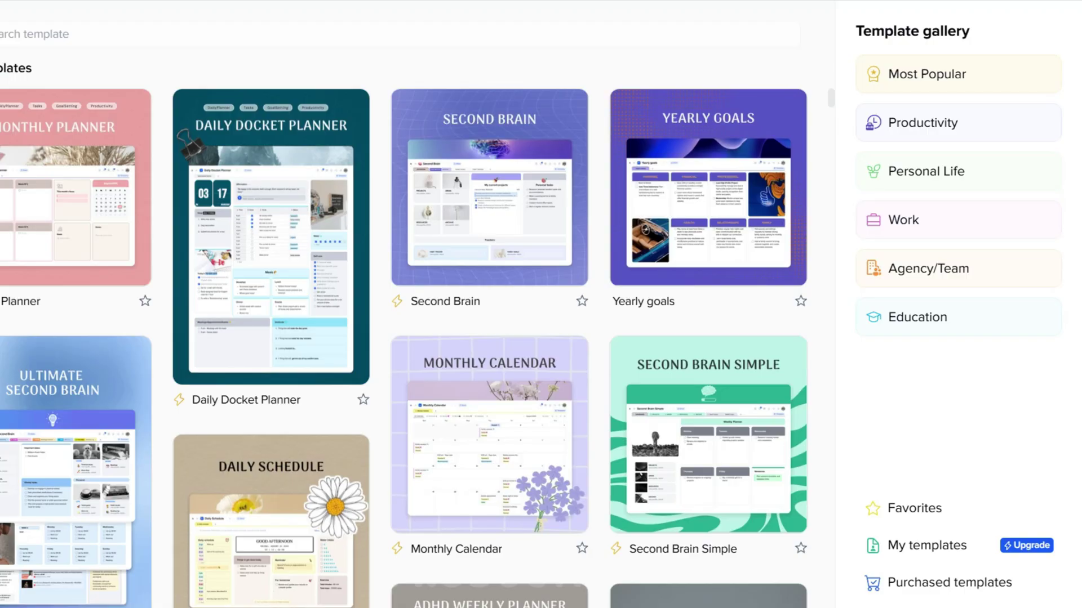
Browse Productivity, Personal Life, Work, Agency/Team and Education templates, then reopen the gallery
click(957, 122)
scroll(708, 367, down, 15)
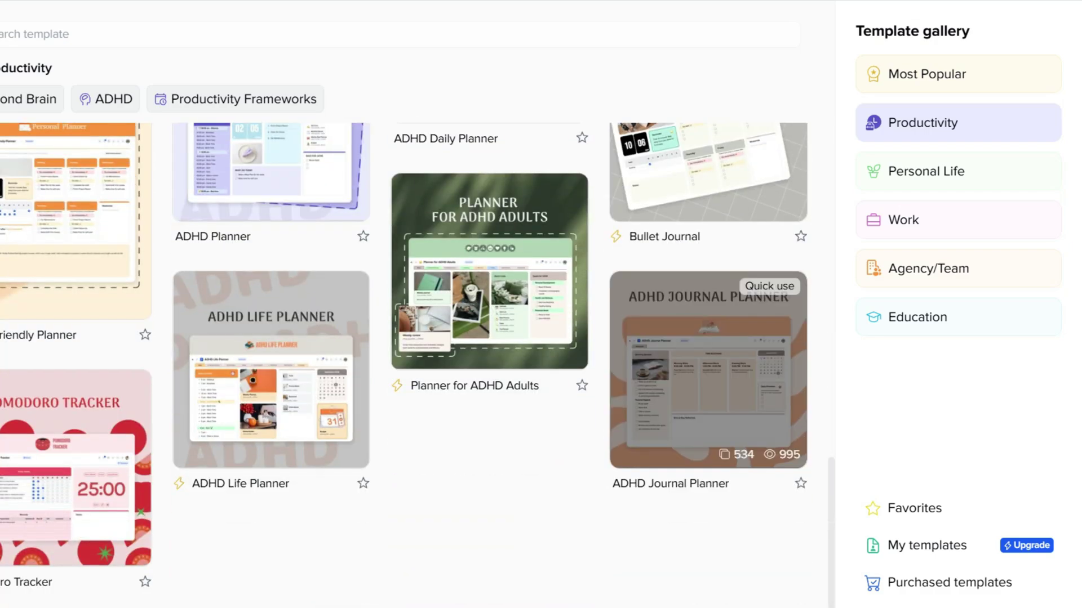
click(958, 170)
scroll(484, 366, down, 15)
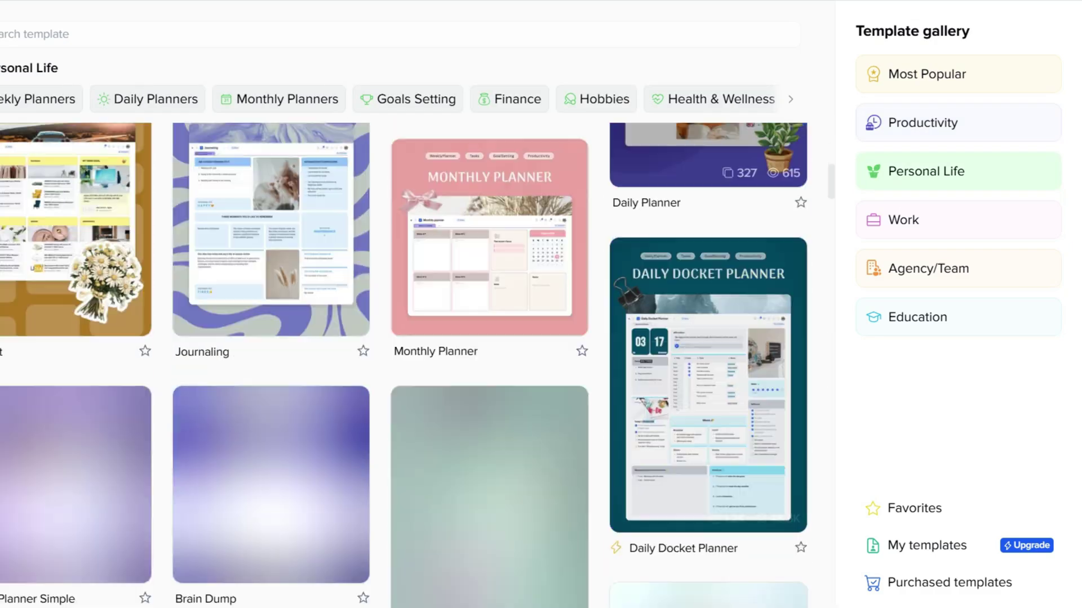
scroll(484, 366, down, 15)
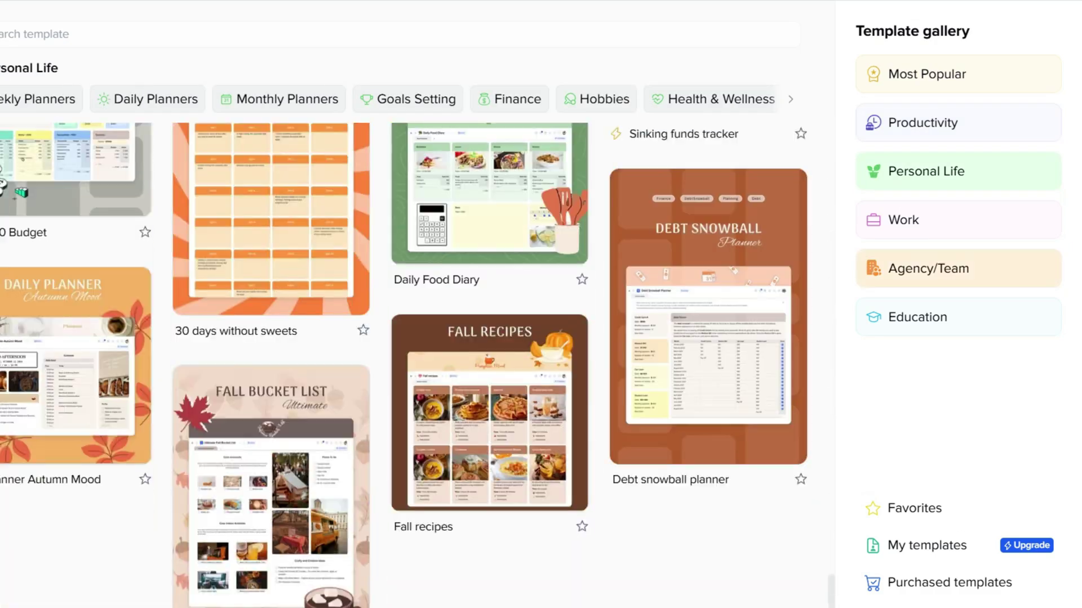
click(958, 220)
scroll(485, 366, down, 10)
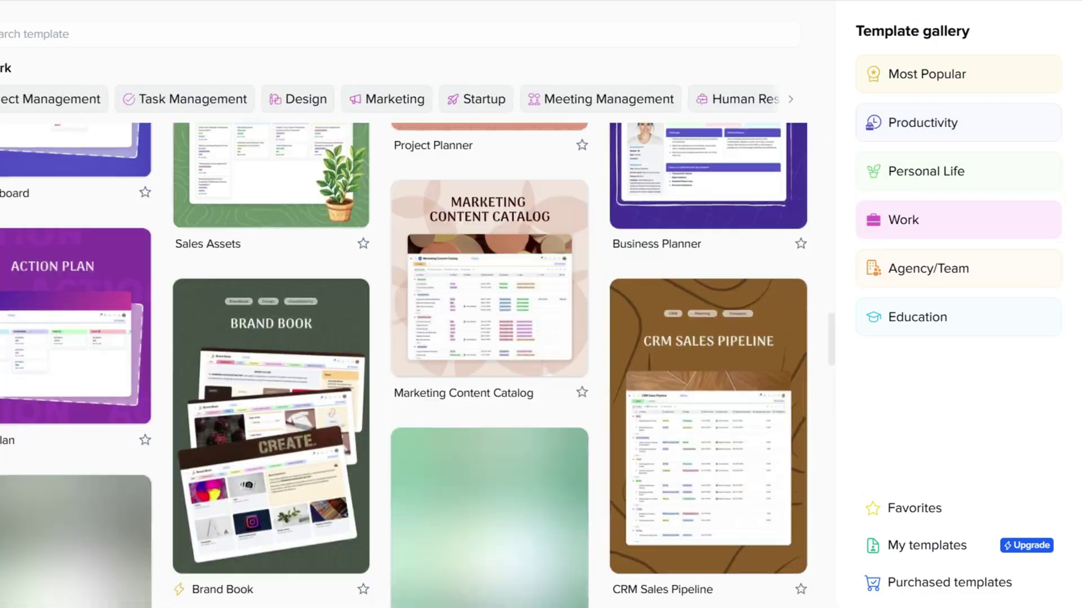
click(957, 268)
click(957, 317)
scroll(485, 367, down, 5)
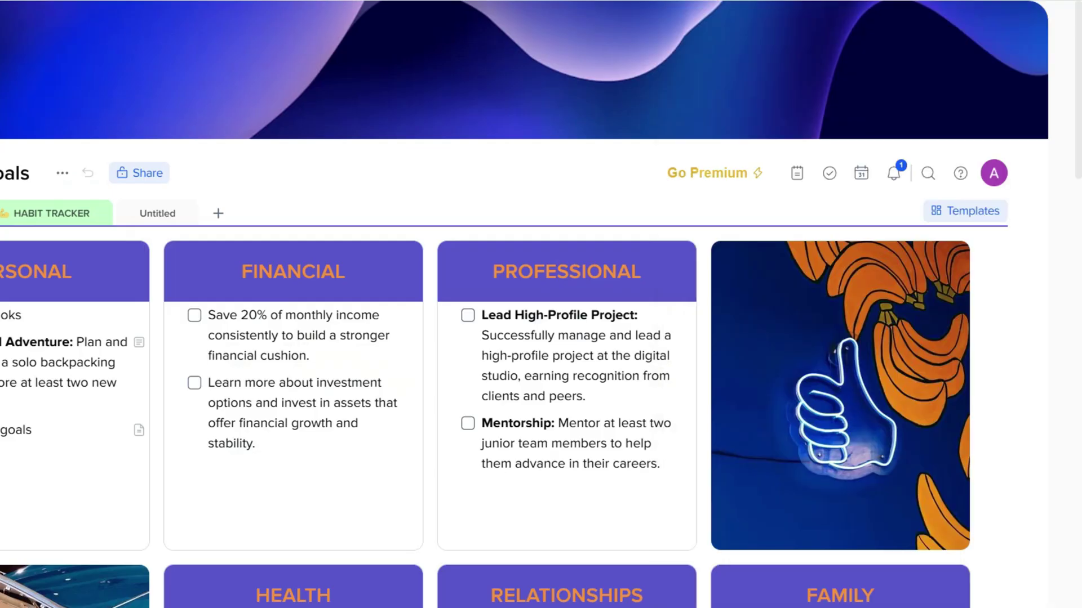
click(965, 211)
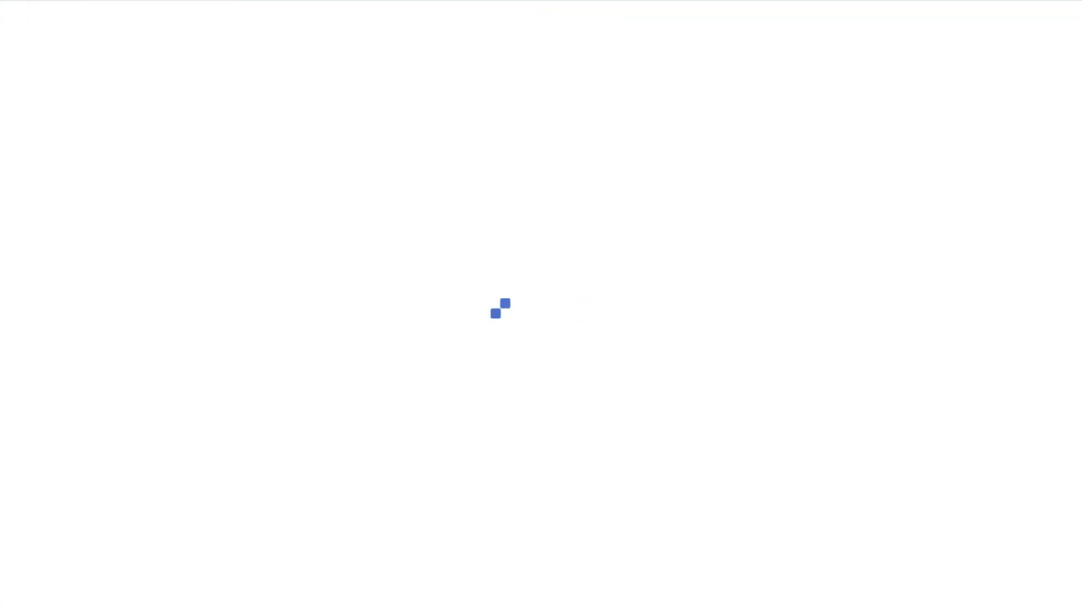